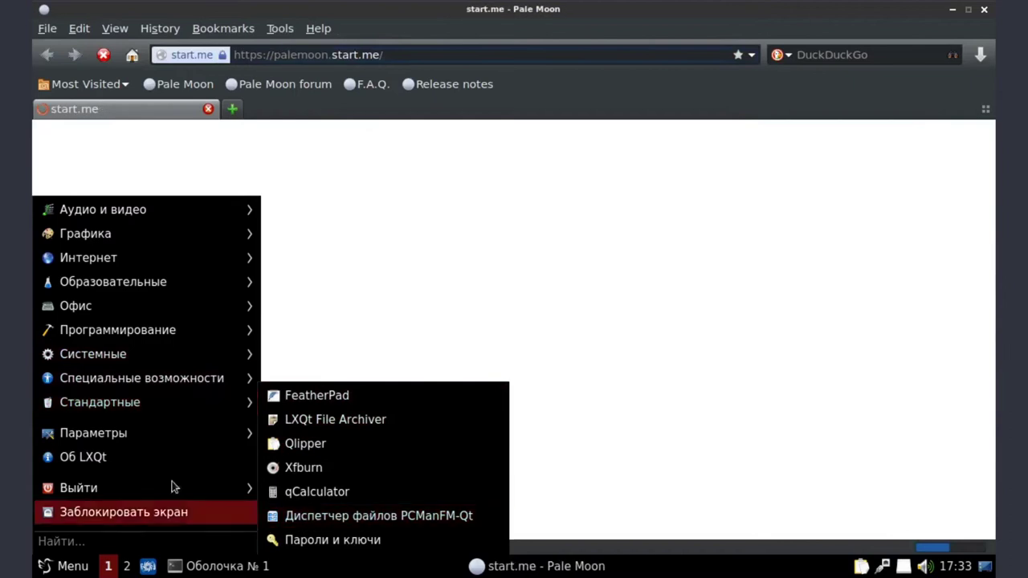
pyautogui.moveTo(178, 436)
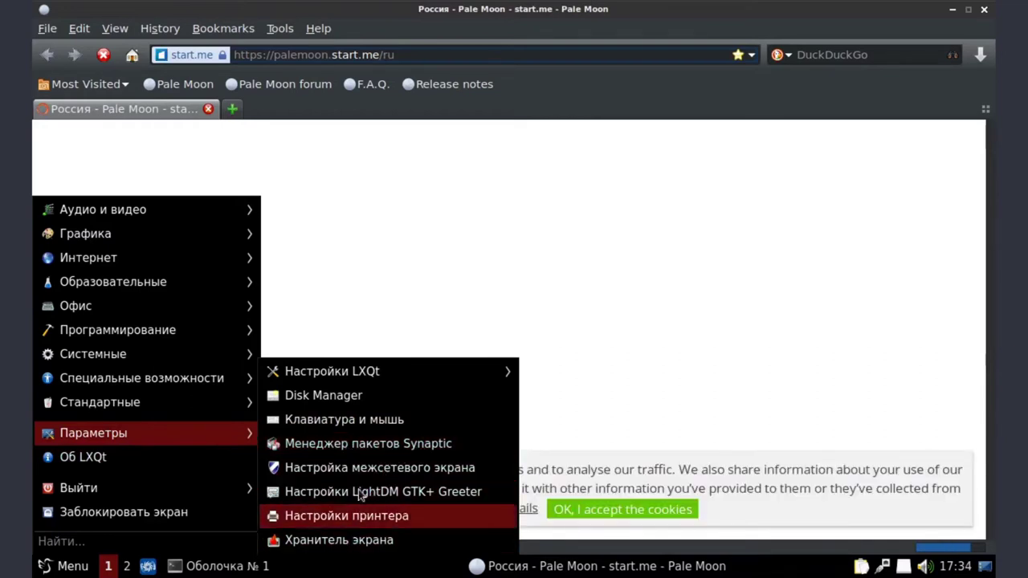
pyautogui.click(363, 371)
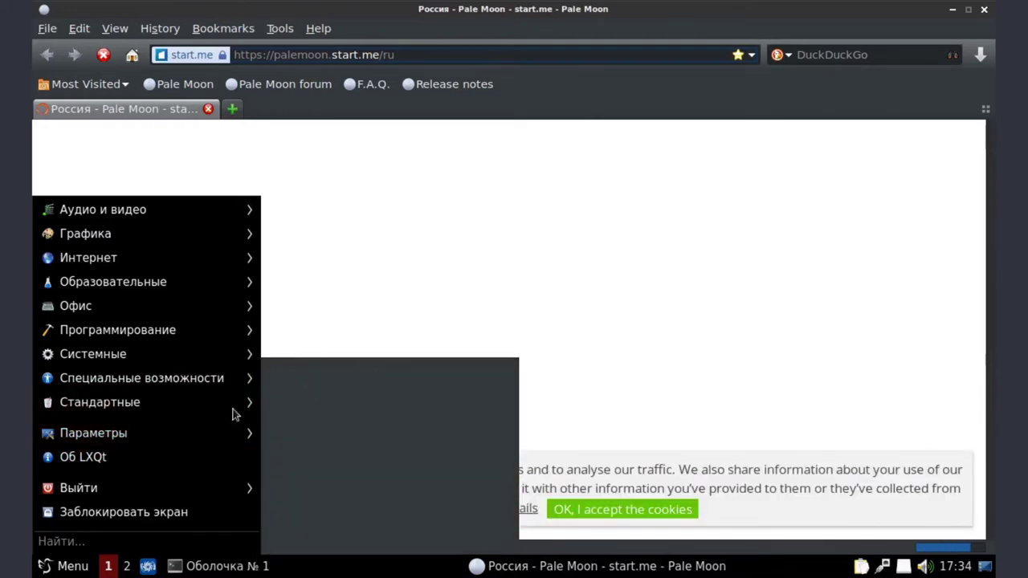
pyautogui.click(477, 300)
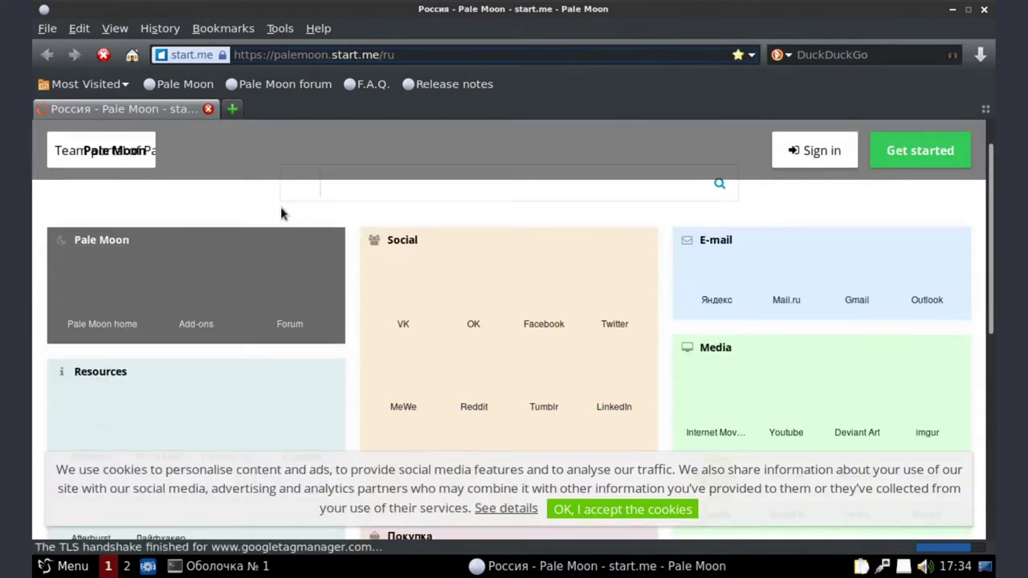
# Look through the Pale Moon start page's link groups and open YouTube from the Media group
pyautogui.scroll(-7, 283, 213)
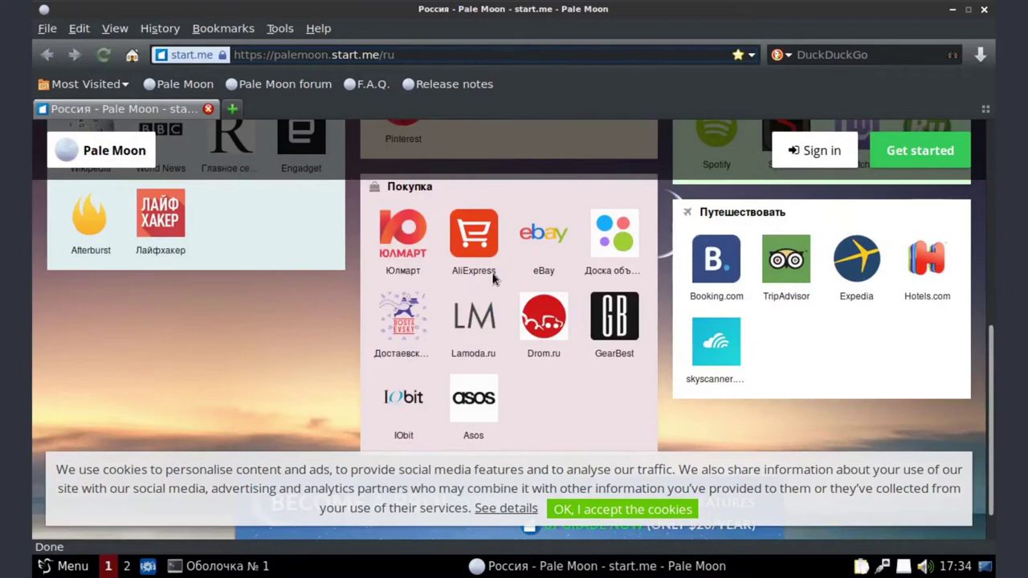
pyautogui.scroll(-1, 492, 277)
pyautogui.scroll(8, 602, 249)
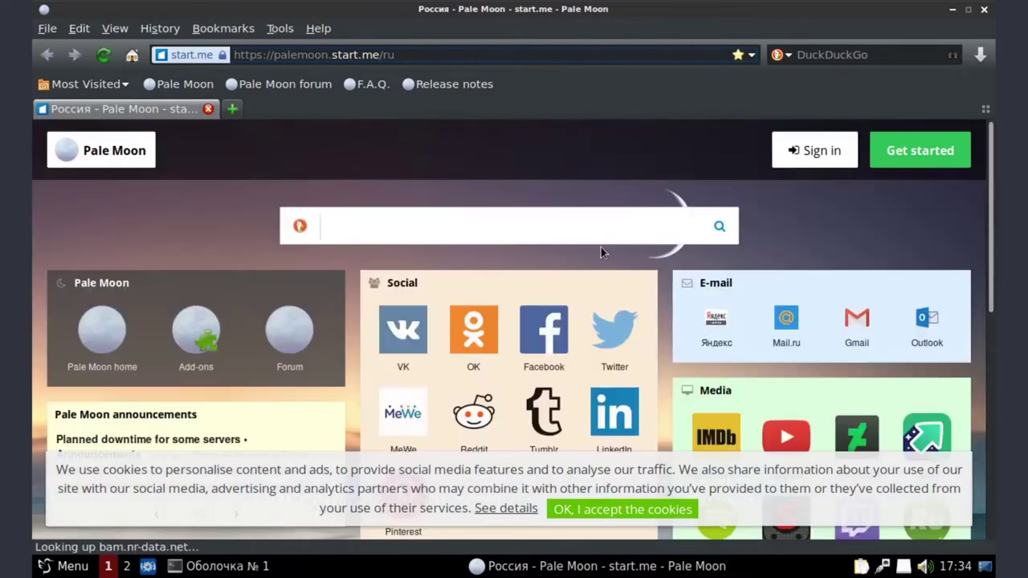
pyautogui.scroll(-4, 799, 434)
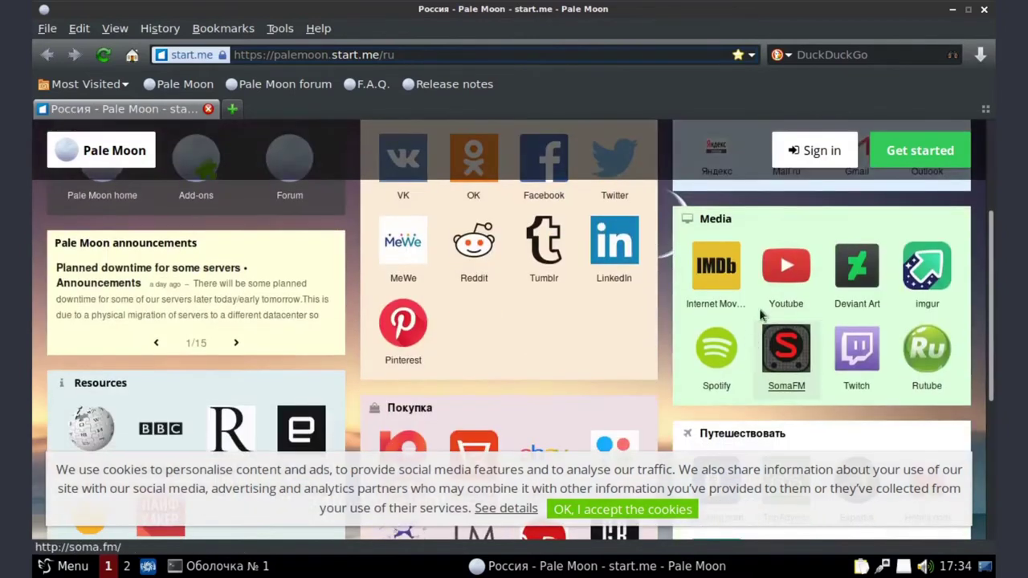
pyautogui.click(783, 285)
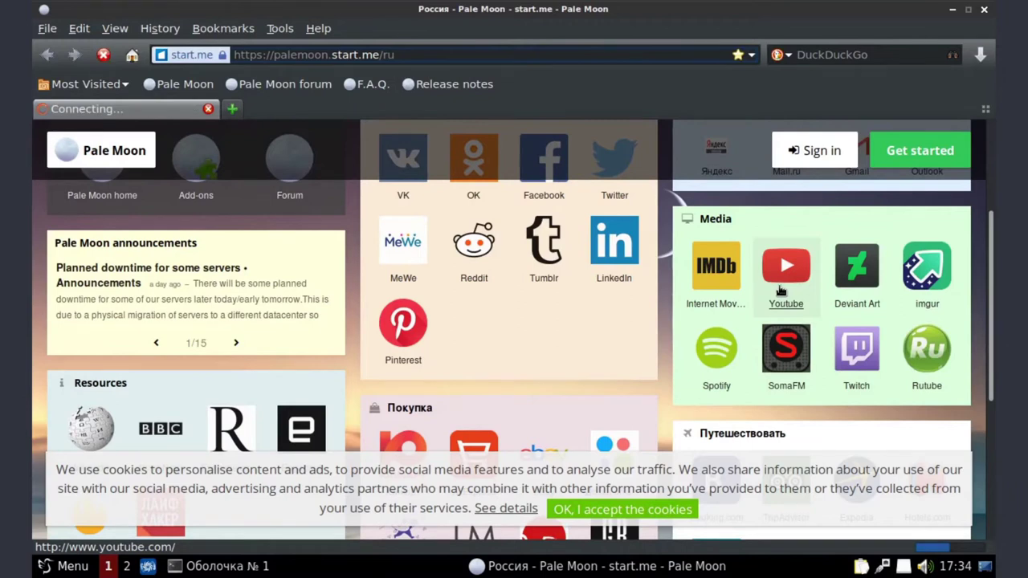
pyautogui.click(426, 567)
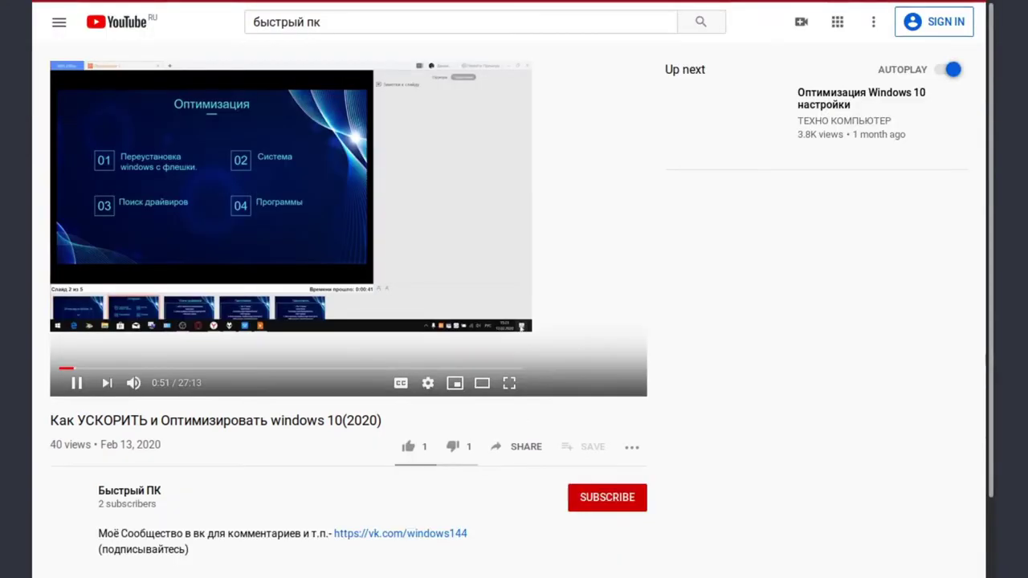
# Play the YouTube video about speeding up and optimizing Windows 10 in full screen and skip ahead
pyautogui.press('f')
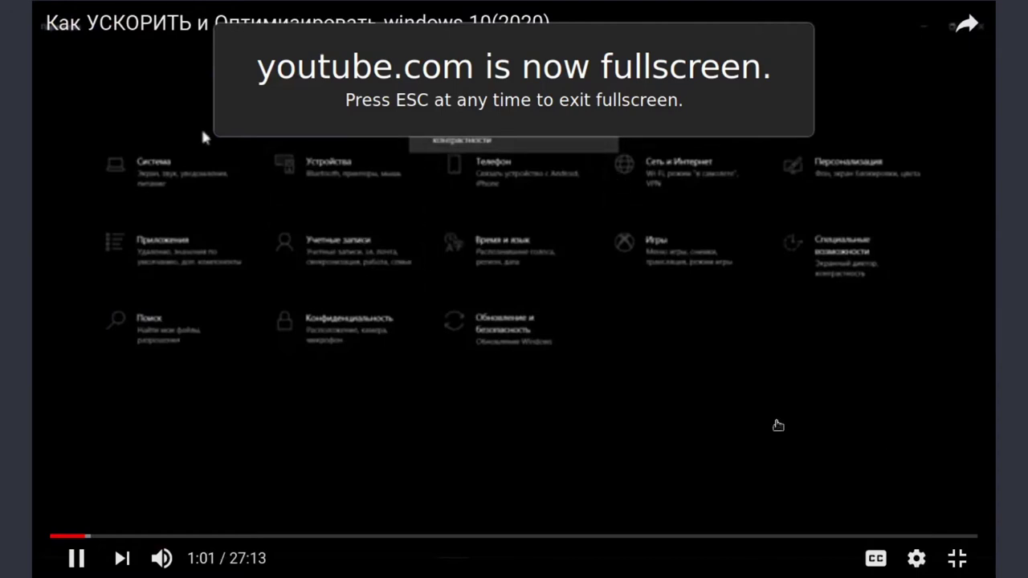
pyautogui.press('l')
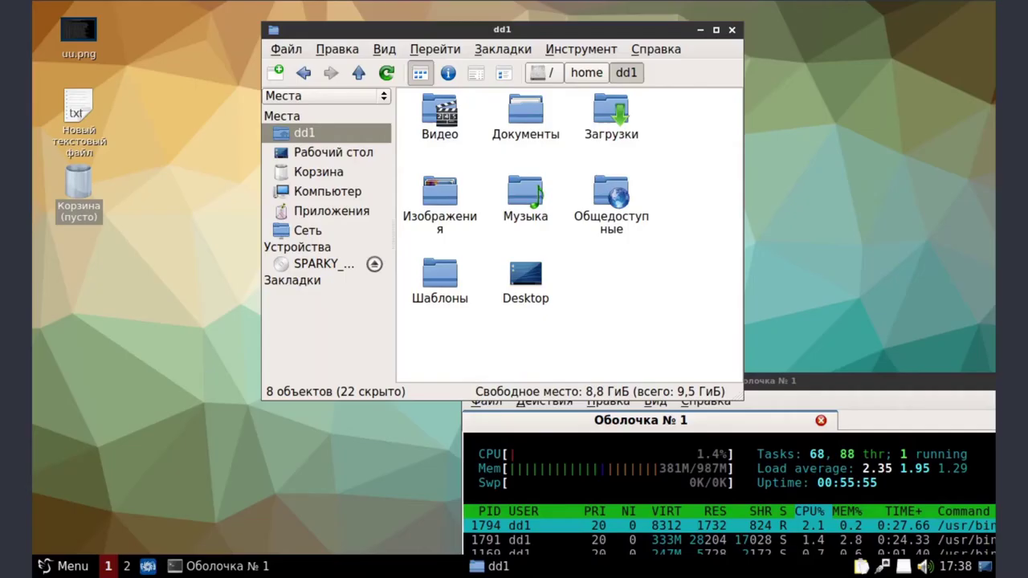
# Move the home folder's file manager window across the desktop, and maximize and restore it
pyautogui.moveTo(517, 31); pyautogui.dragTo(732, 40)
pyautogui.click(922, 39)
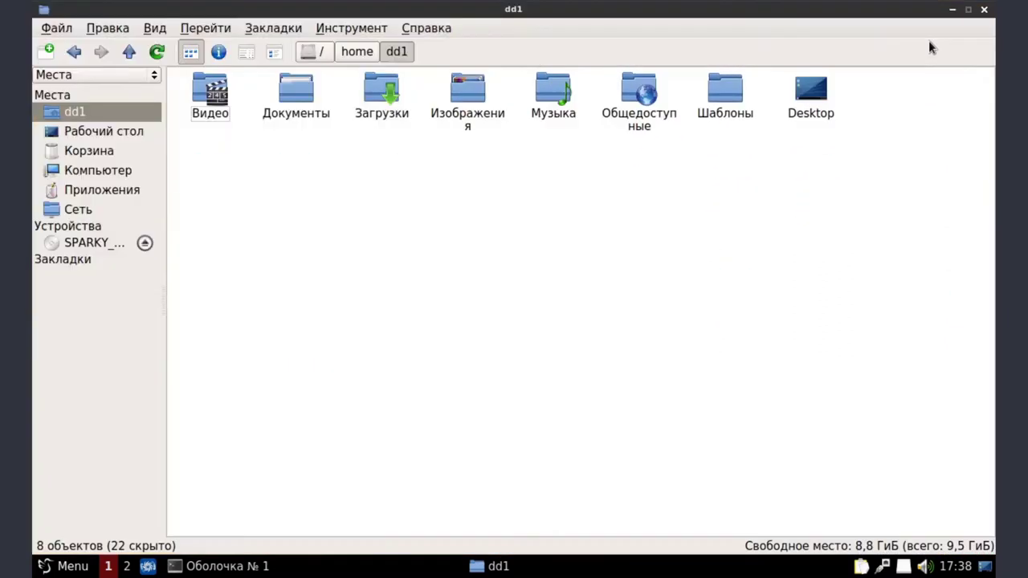
pyautogui.click(967, 10)
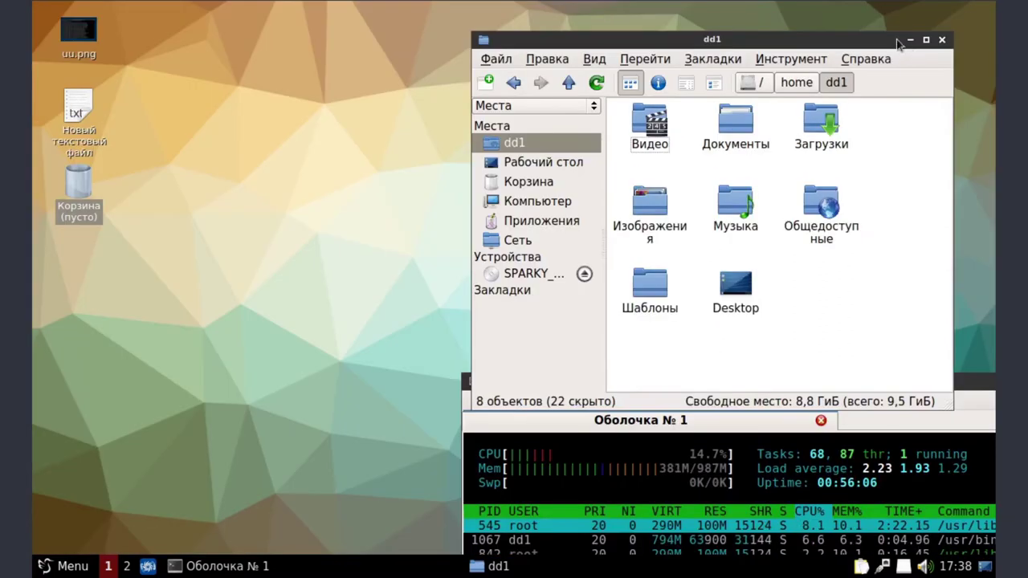
# Try the file manager's Файл and Правка menus and close the home folder window
pyautogui.click(490, 59)
pyautogui.click(490, 59)
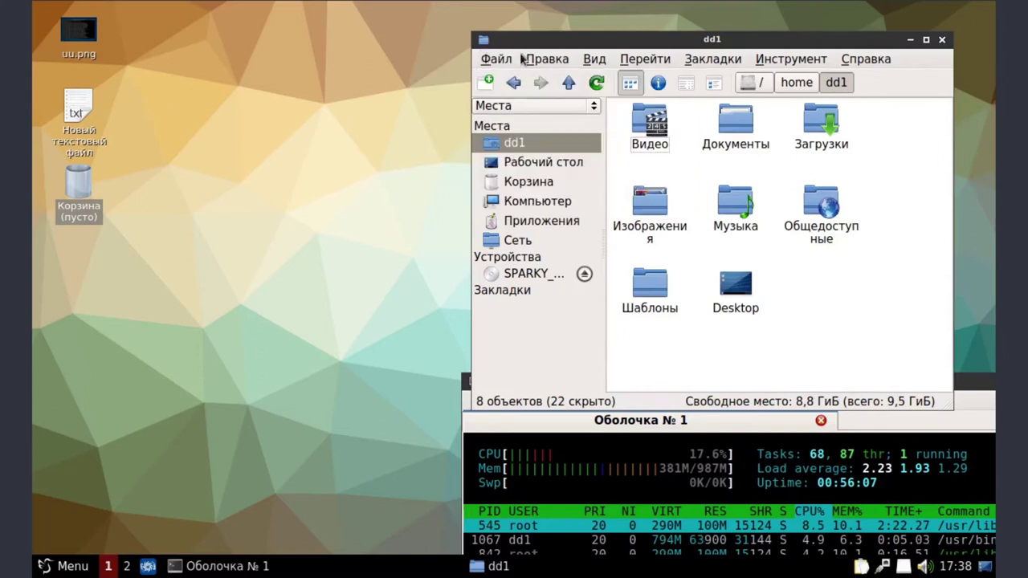
pyautogui.click(557, 62)
pyautogui.click(557, 62)
pyautogui.click(558, 62)
pyautogui.click(558, 62)
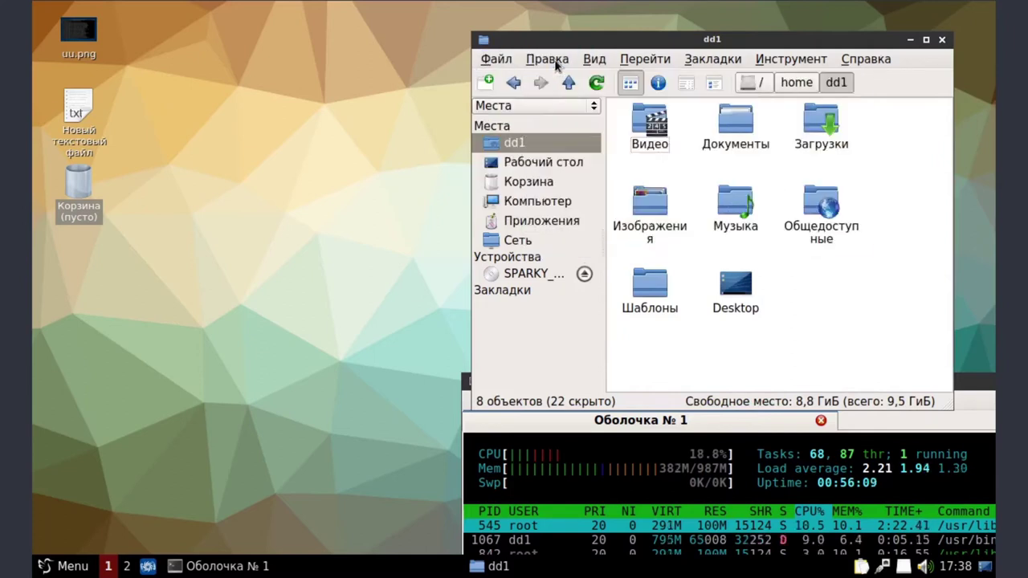
pyautogui.click(943, 40)
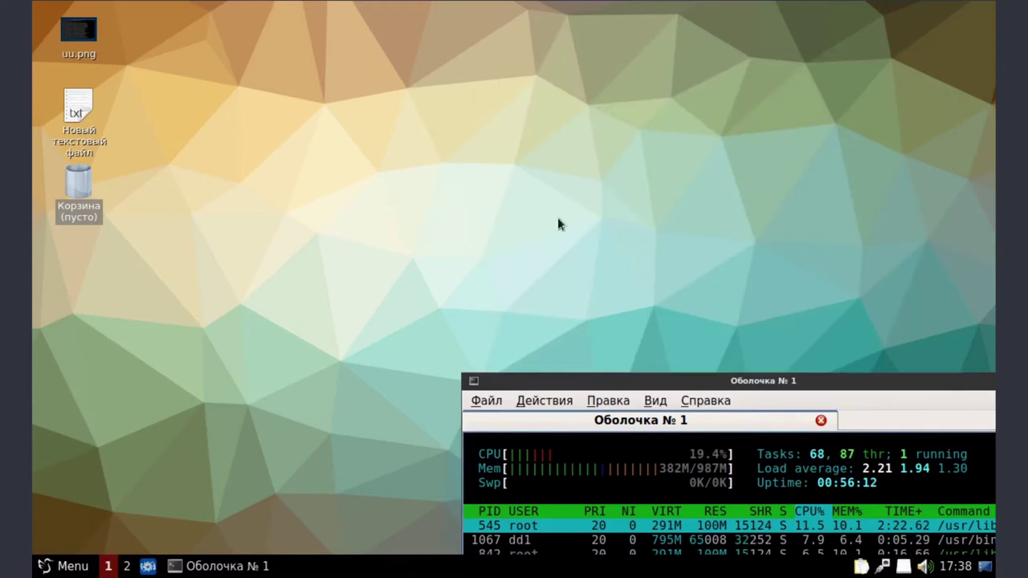
# Open the LXQt about dialog and examine its pages on the program, authors, acknowledgements, translations and technical information
pyautogui.click(70, 564)
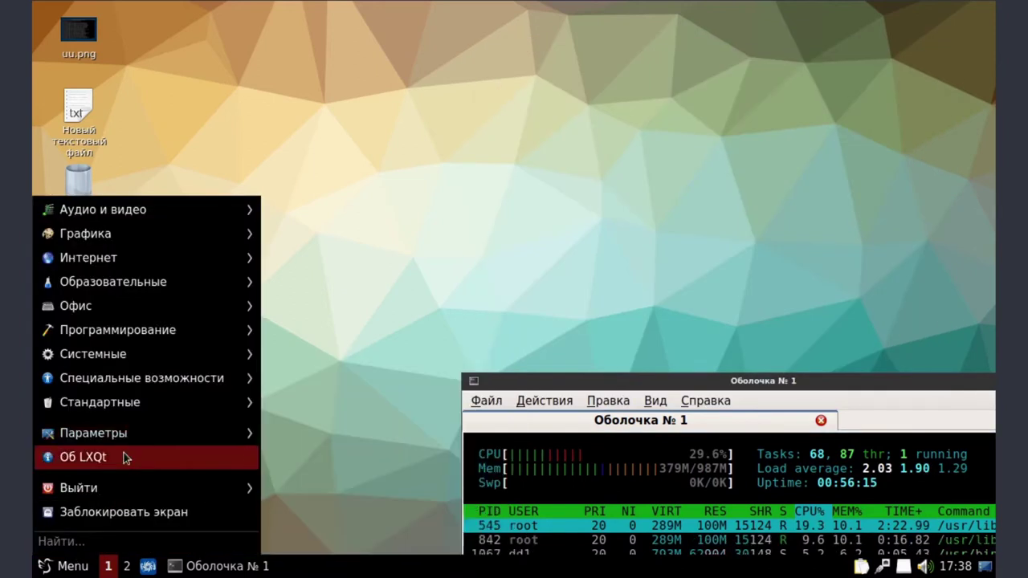
pyautogui.click(124, 457)
pyautogui.click(74, 565)
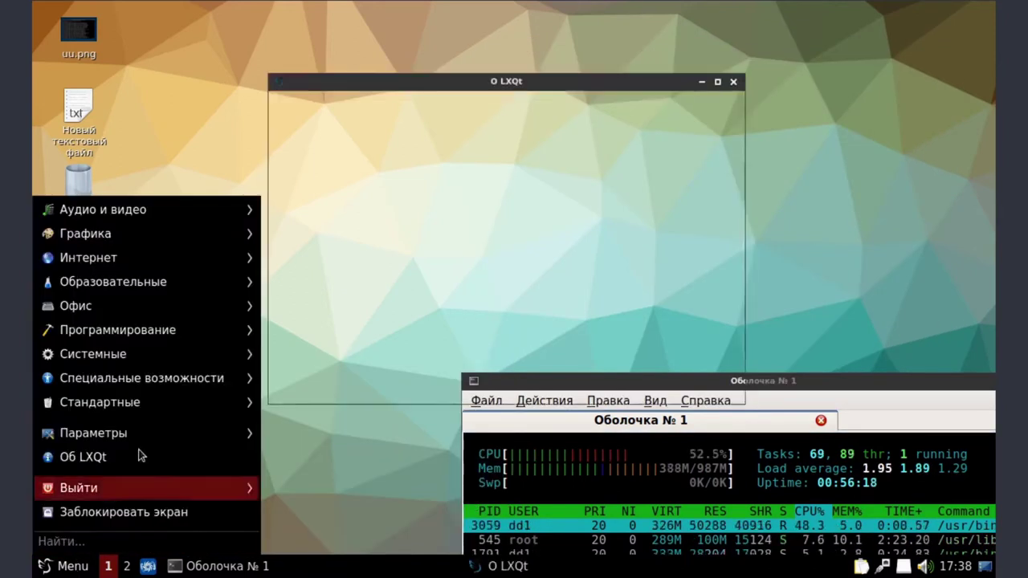
pyautogui.click(505, 161)
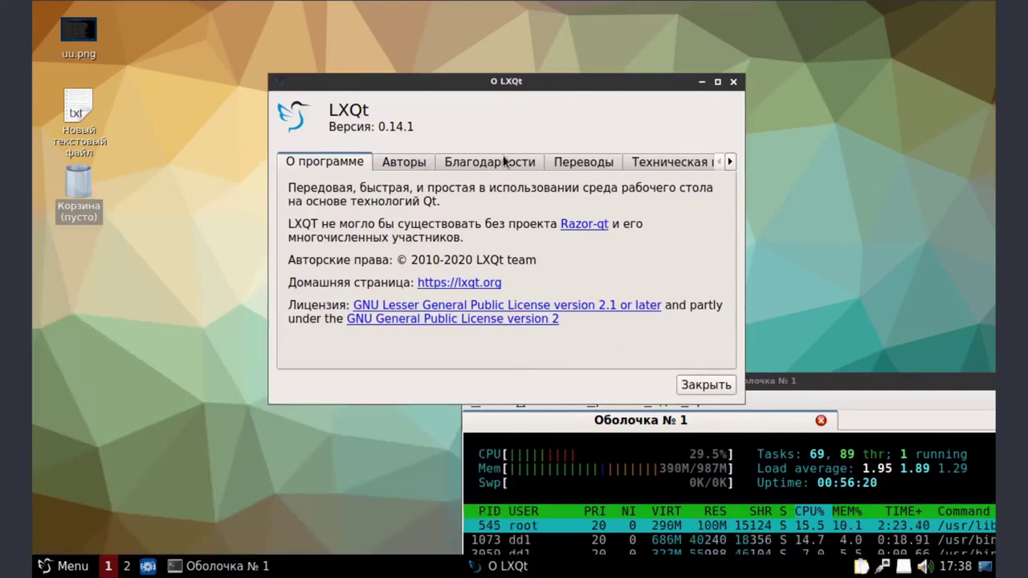
pyautogui.click(556, 163)
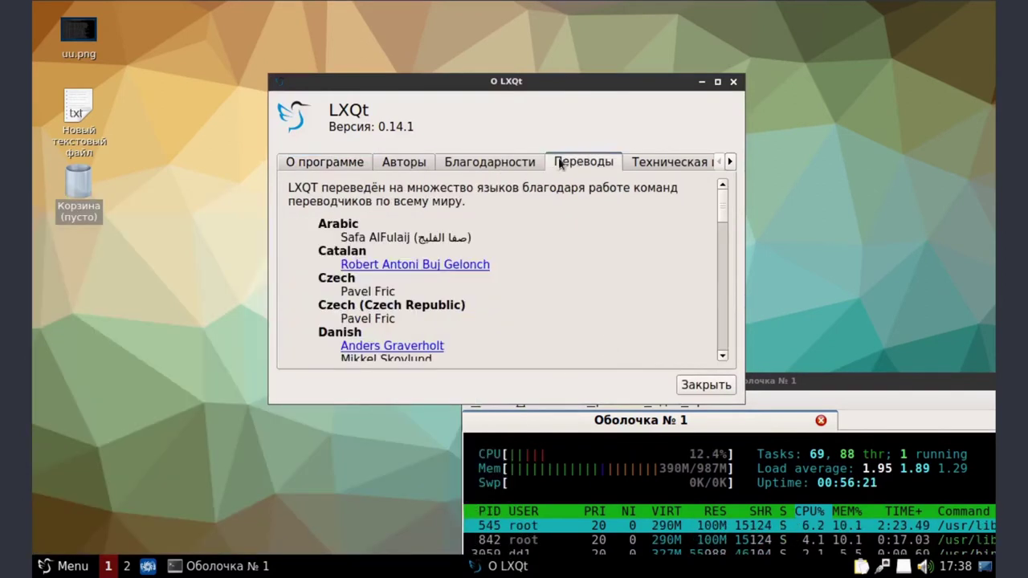
pyautogui.click(512, 163)
pyautogui.click(431, 163)
pyautogui.click(357, 163)
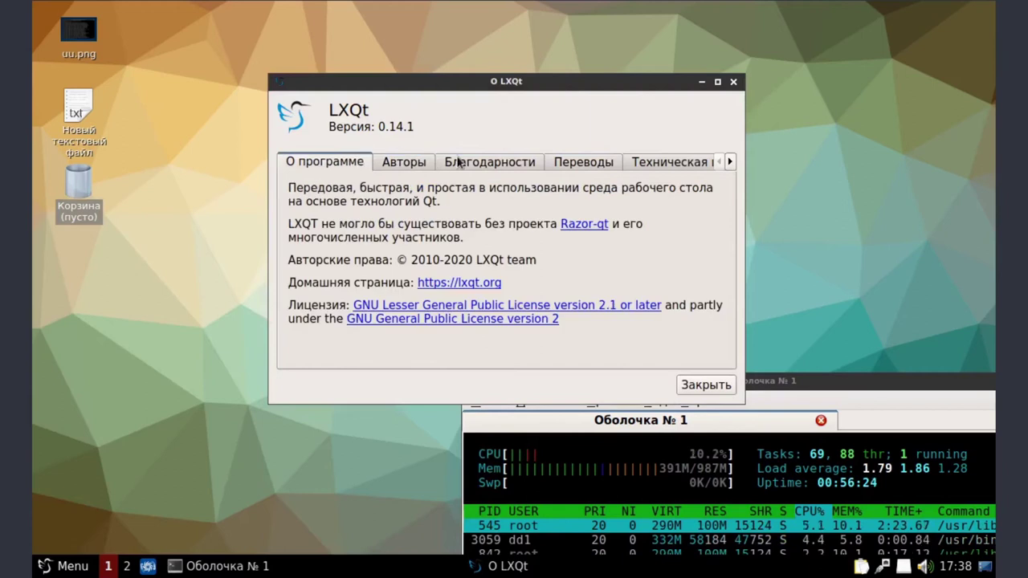
pyautogui.click(459, 163)
pyautogui.click(702, 162)
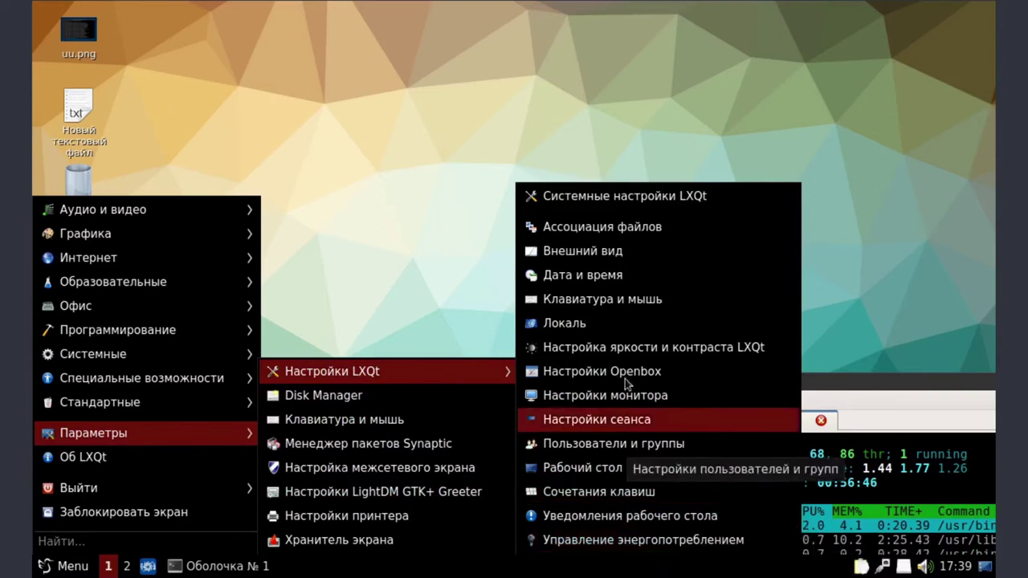
# Start the Synaptic package manager from the LXQt system settings center and move the htop terminal window fully into view
pyautogui.click(656, 195)
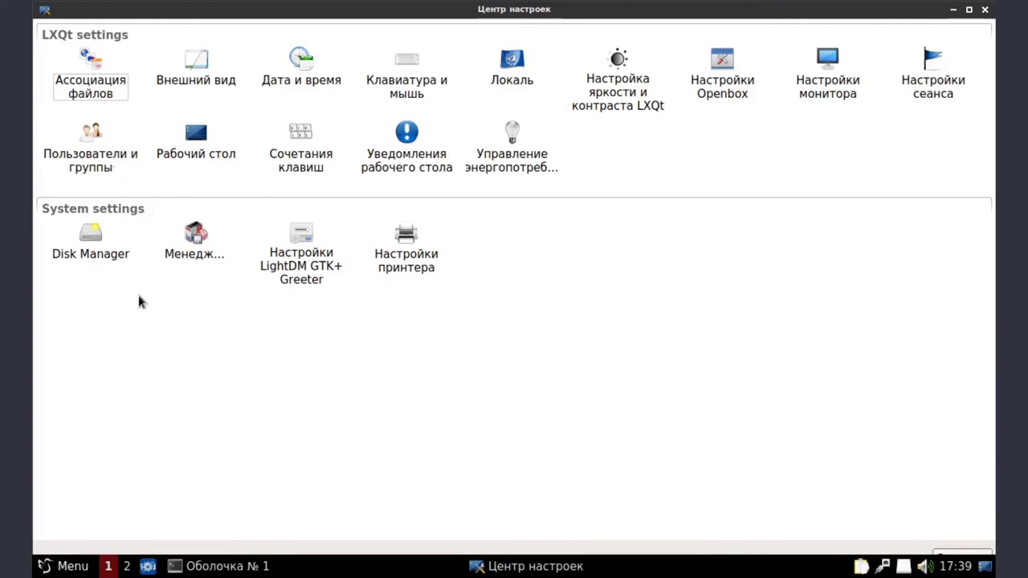
pyautogui.click(193, 248)
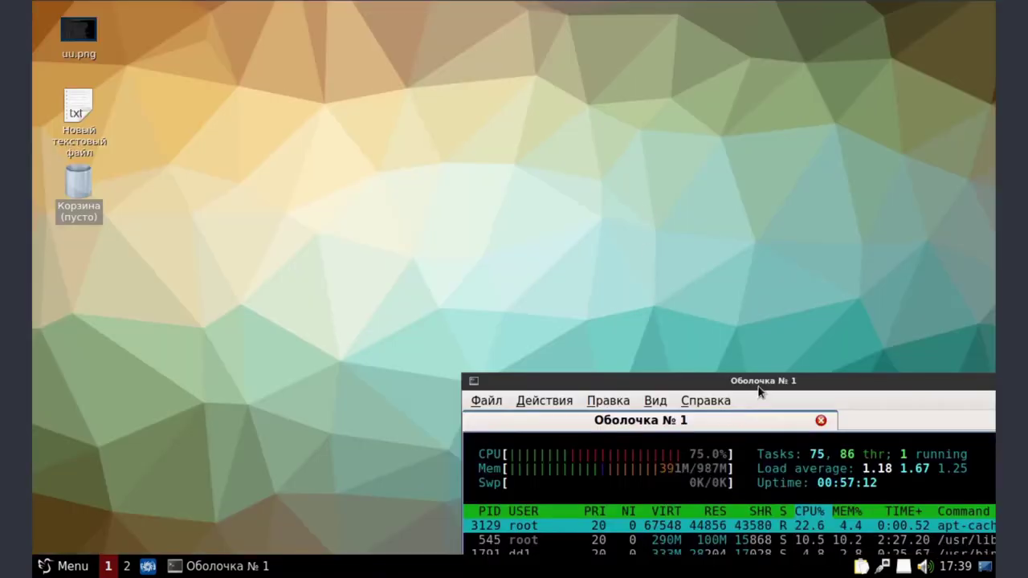
pyautogui.moveTo(758, 387); pyautogui.dragTo(619, 251)
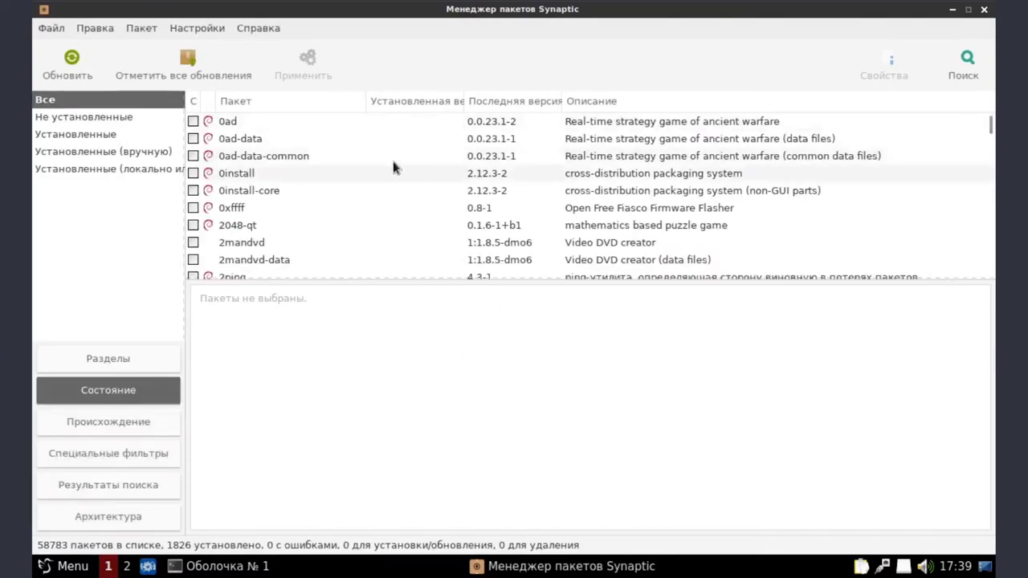
# Examine the list of all available packages in Synaptic
pyautogui.scroll(-10, 383, 165)
pyautogui.scroll(-15, 383, 166)
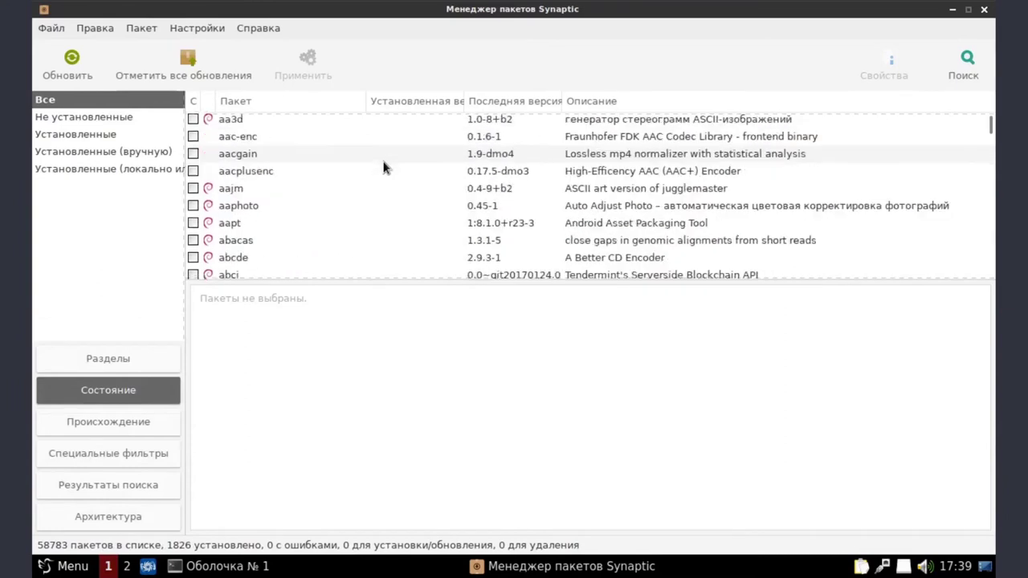
pyautogui.scroll(-10, 242, 197)
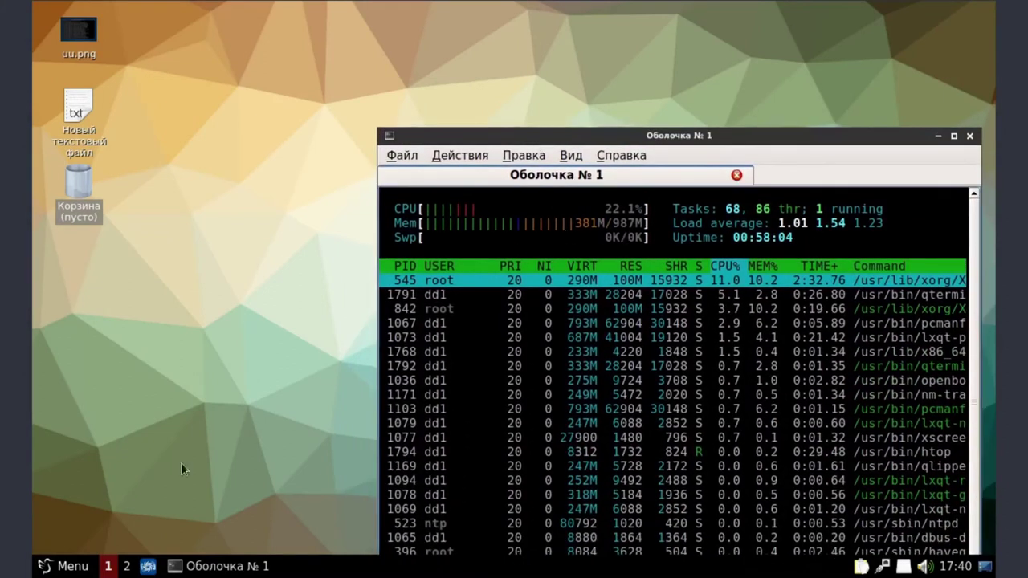
# Browse the installed internet and multimedia applications, launch the VLC media player and close it
pyautogui.click(64, 566)
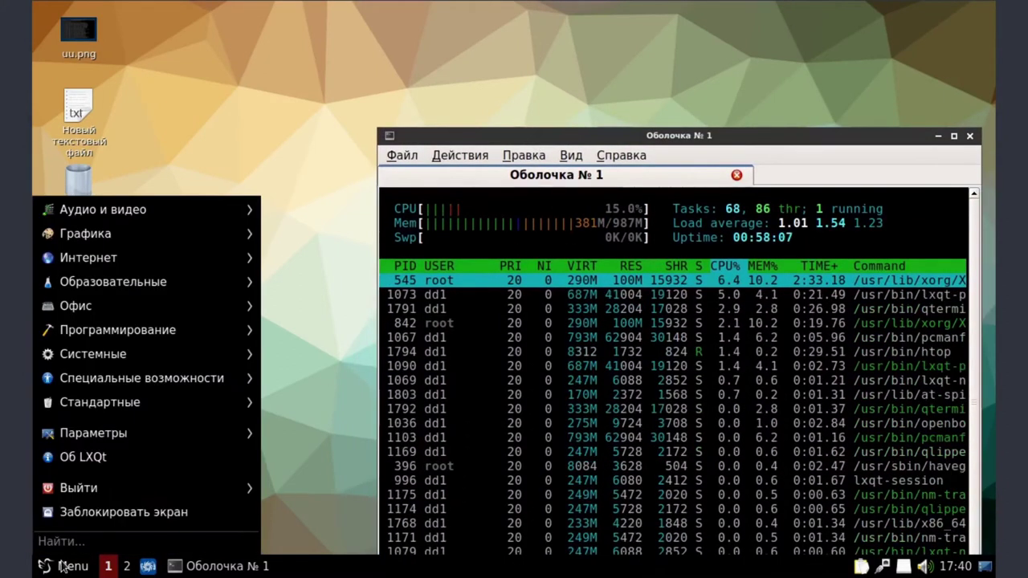
pyautogui.moveTo(120, 261)
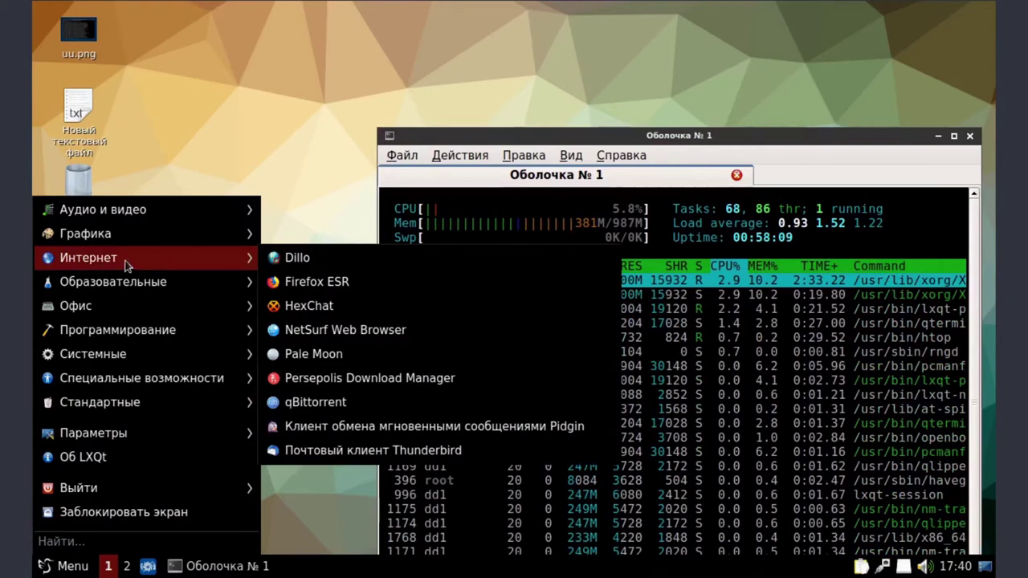
pyautogui.moveTo(153, 212)
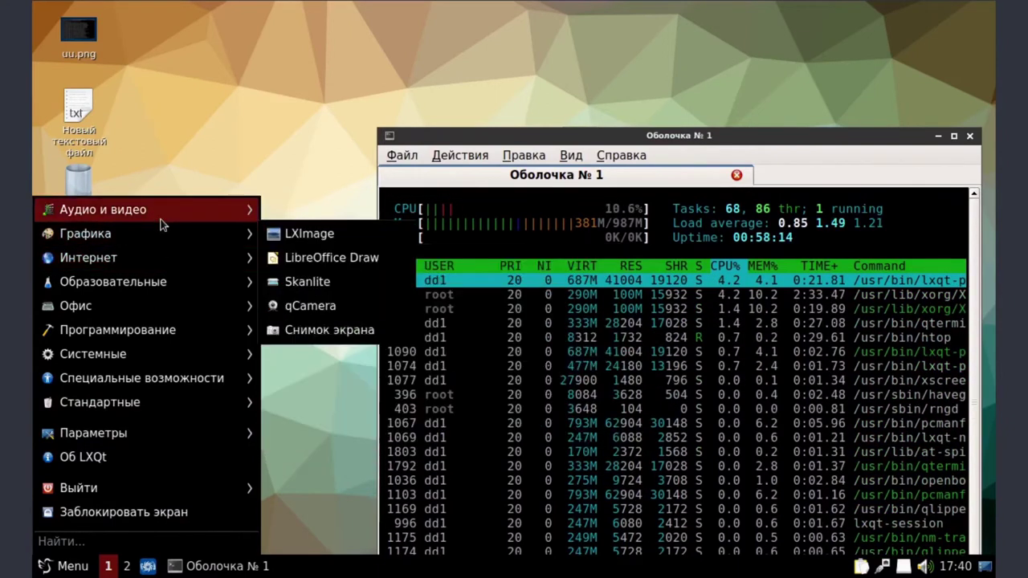
pyautogui.click(298, 308)
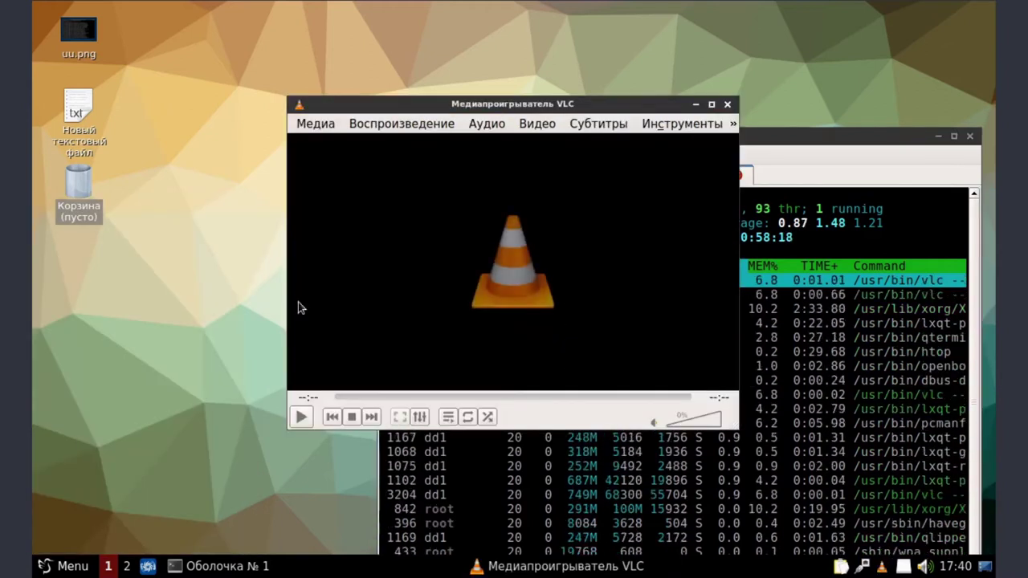
pyautogui.click(727, 105)
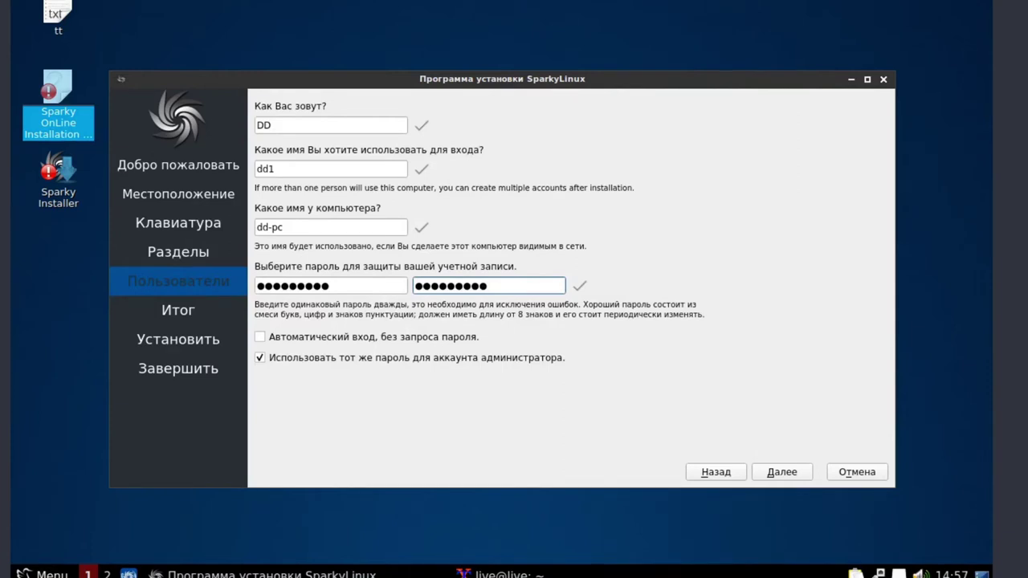
# Accept the user account details in the SparkyLinux installer and go on to the installation summary
pyautogui.press('Return')
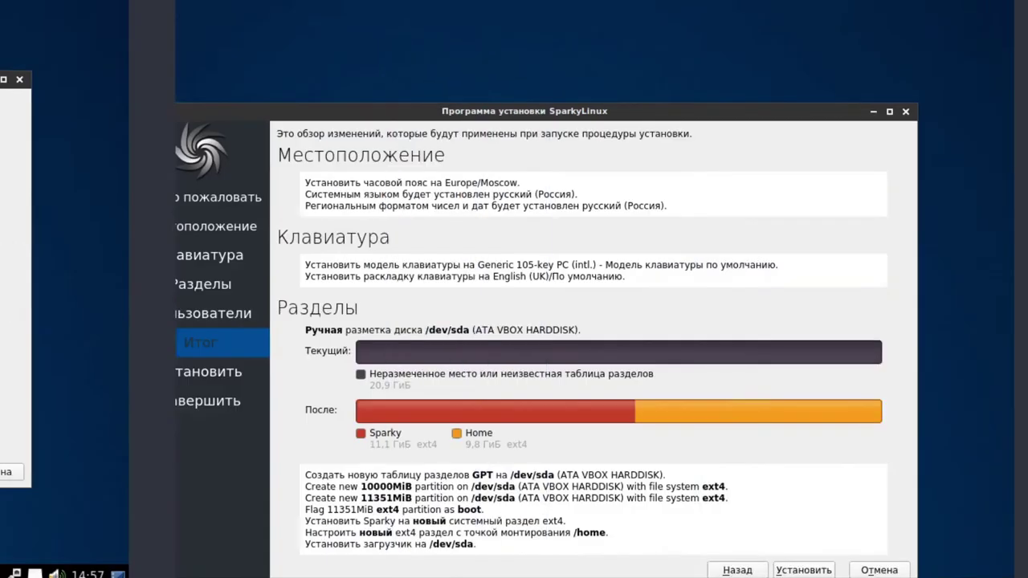